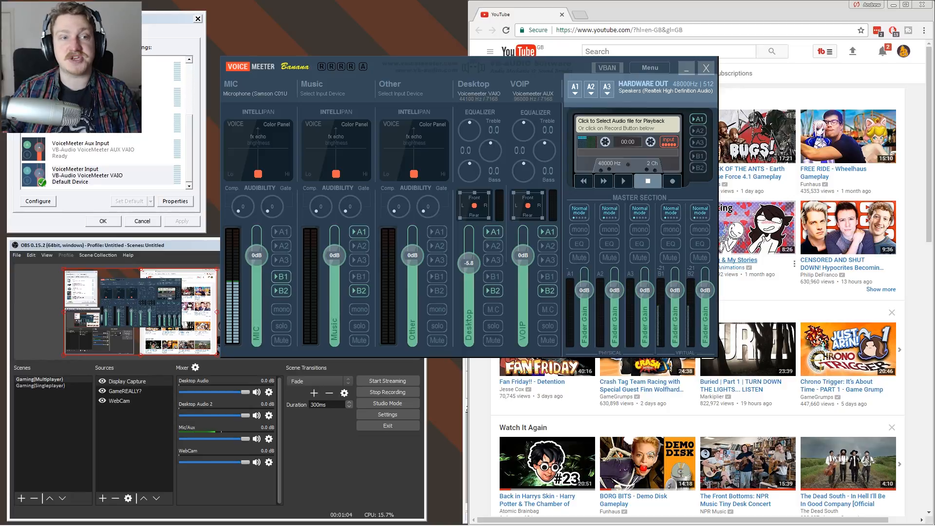
Step: Identify the Realtek Speakers among the playback devices and assign WDM: Speakers (Realtek High Definition Audio) to VoiceMeeter's A1 hardware output
scroll(105, 122, "up", 5)
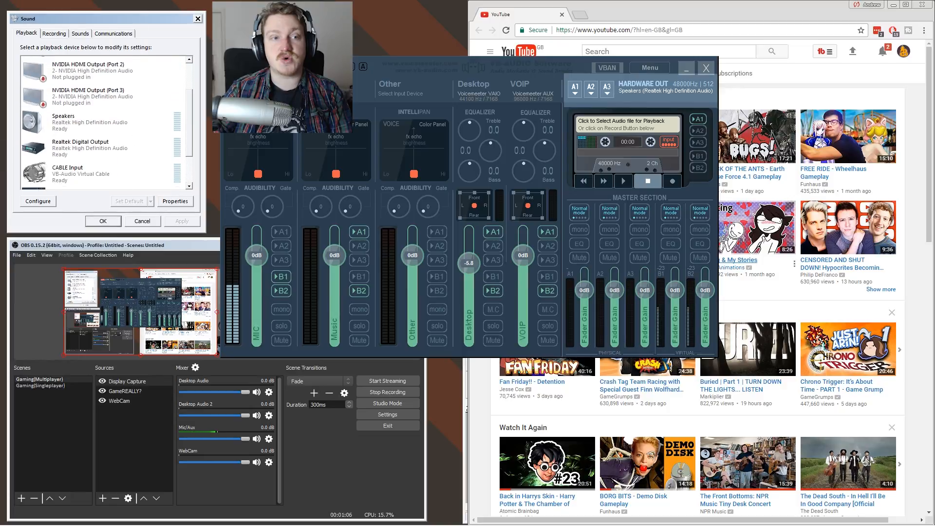
left_click(112, 120)
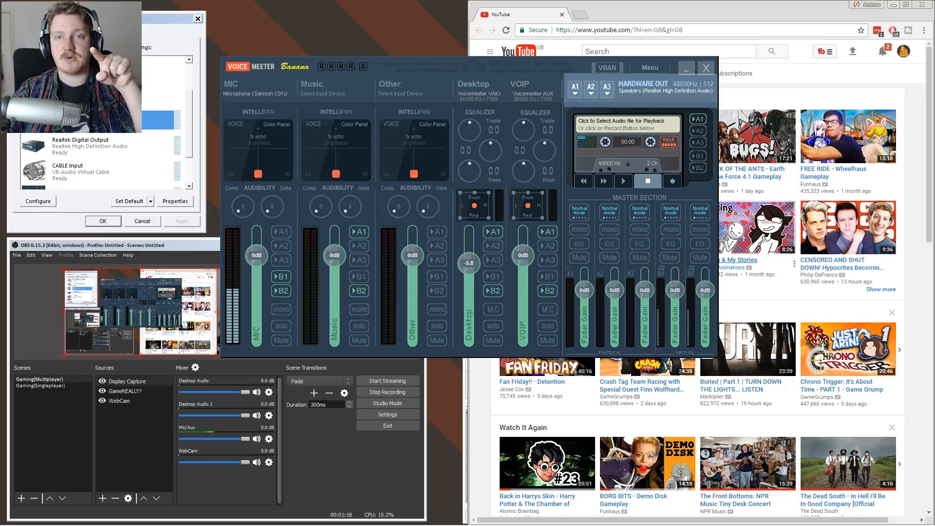
scroll(103, 123, "down", 2)
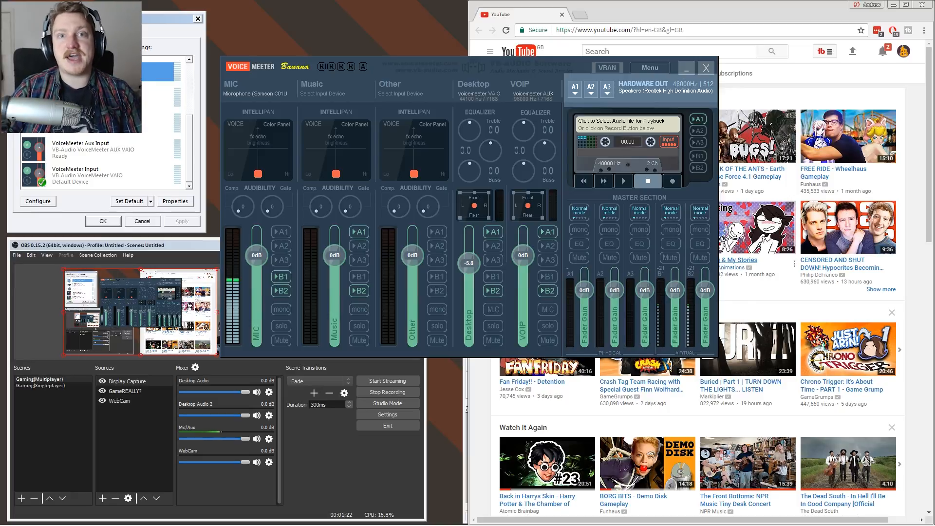
left_click(575, 89)
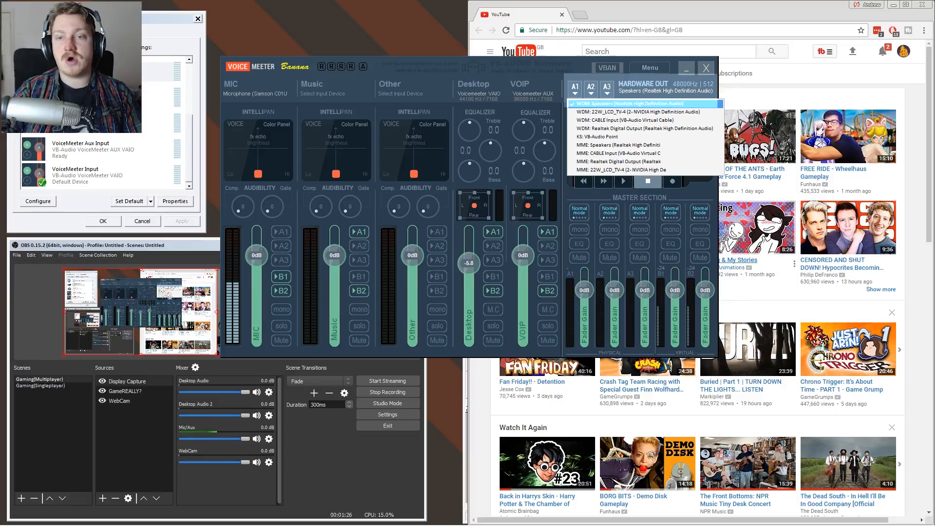
left_click(629, 104)
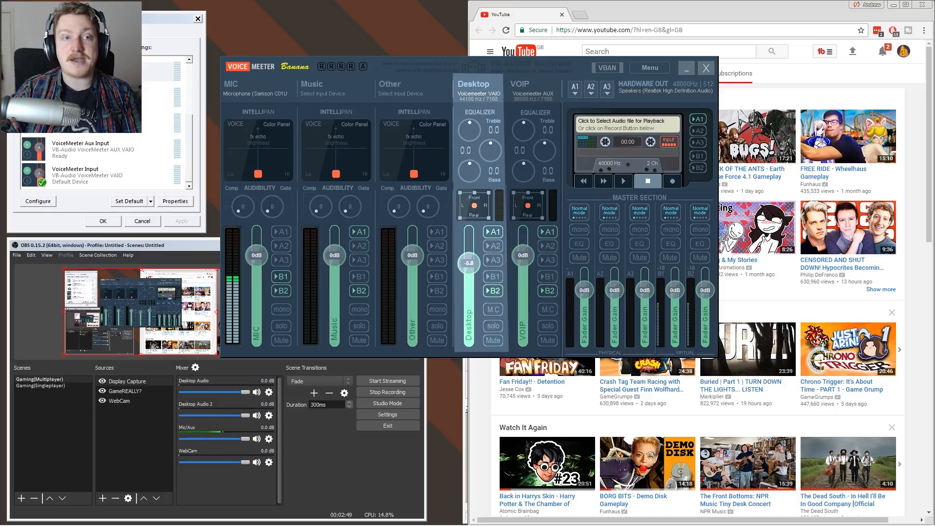
Step: Check the VoiceMeeter Input playback device in the Sound settings and select the VOIP strip in VoiceMeeter Banana
key("alt+Tab")
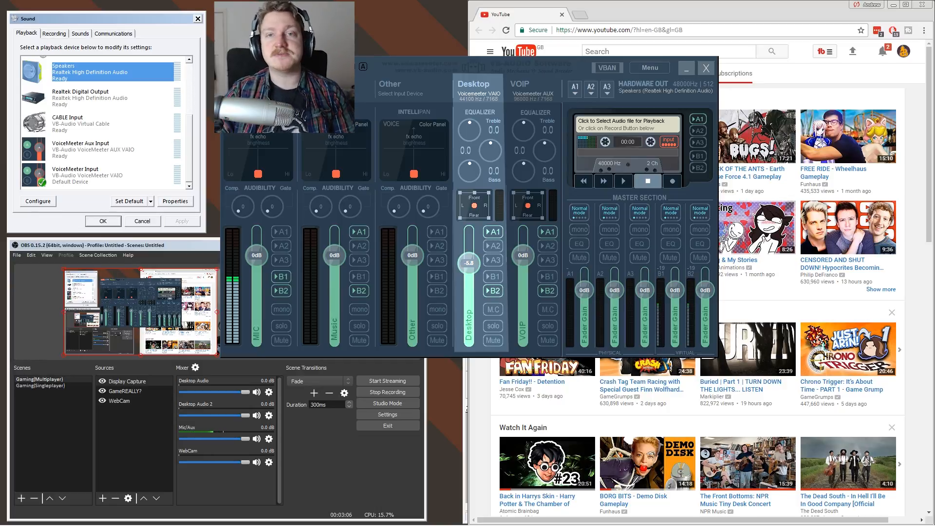
right_click(104, 176)
key("Escape")
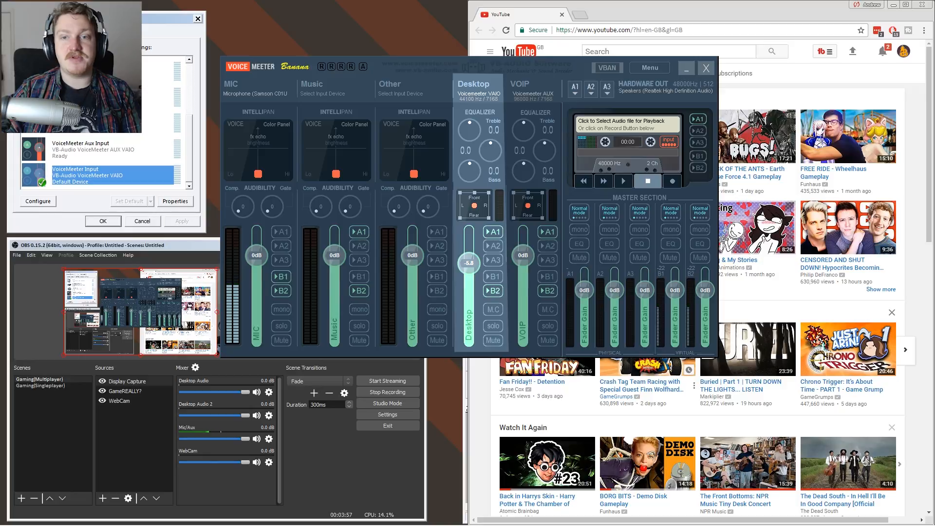
left_click(533, 90)
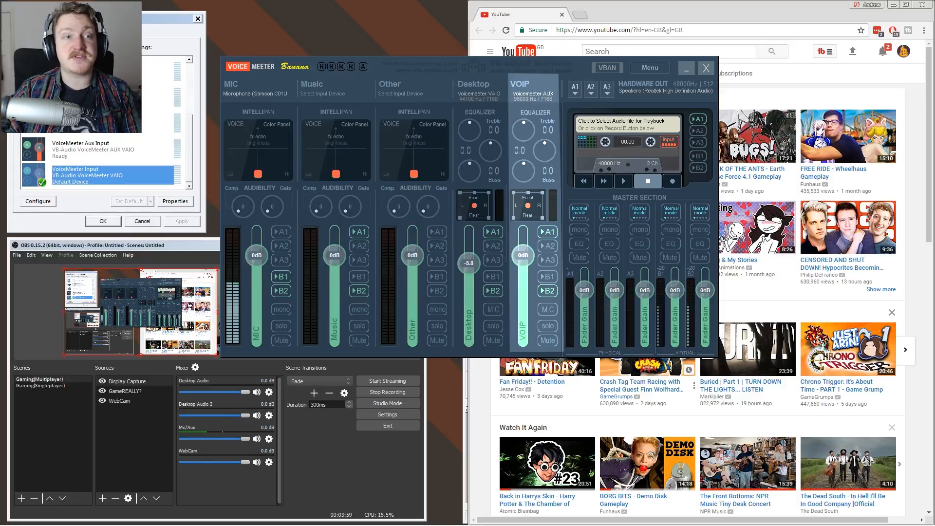
left_click_drag(168, 19, 168, 16)
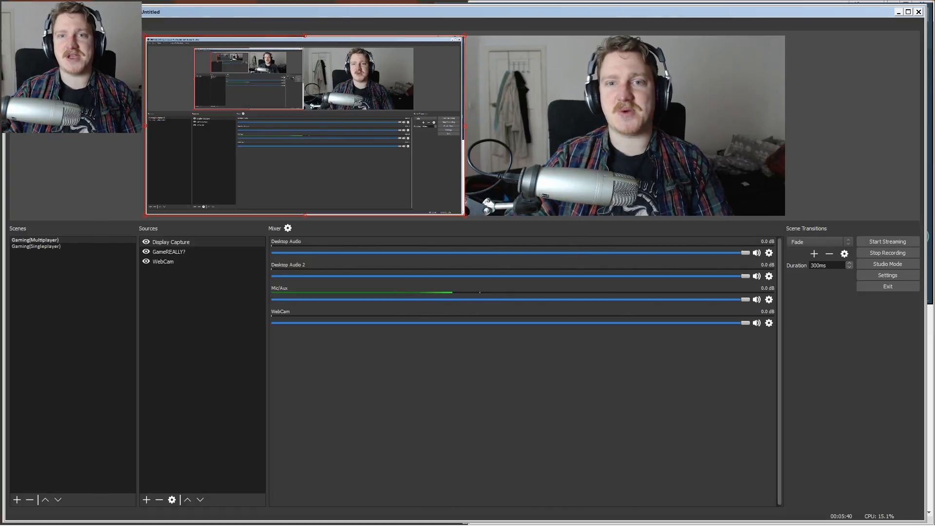
Step: Open the OBS settings and review the desktop and microphone device assignments in the Audio category
left_click(202, 340)
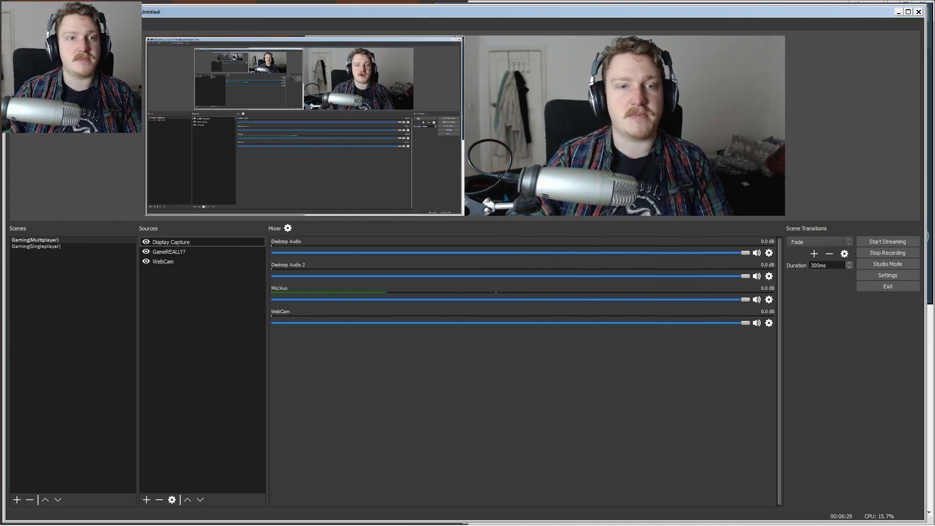
left_click(12, 23)
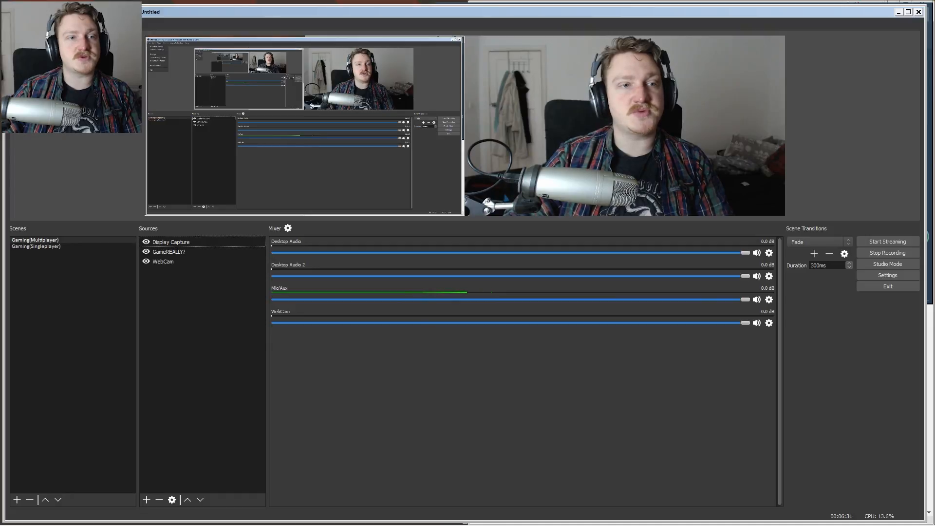
left_click(36, 51)
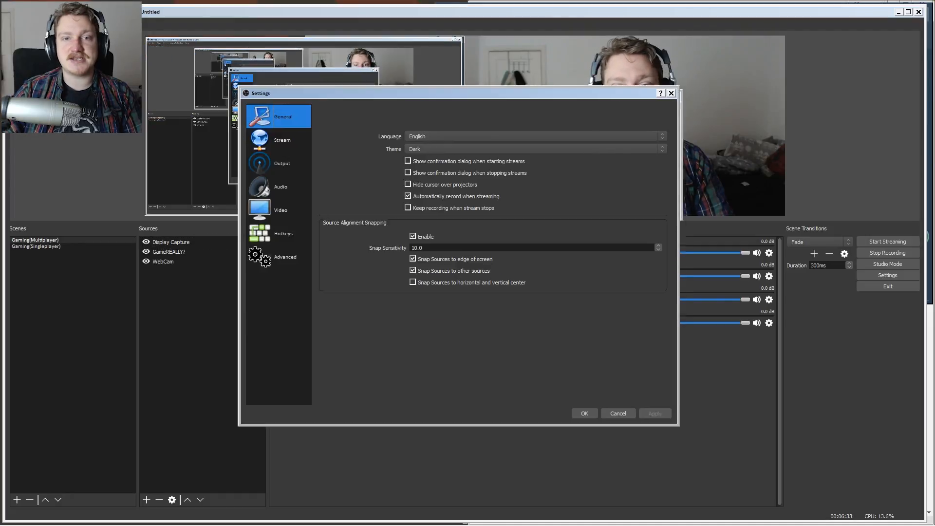
left_click_drag(97, 44, 280, 38)
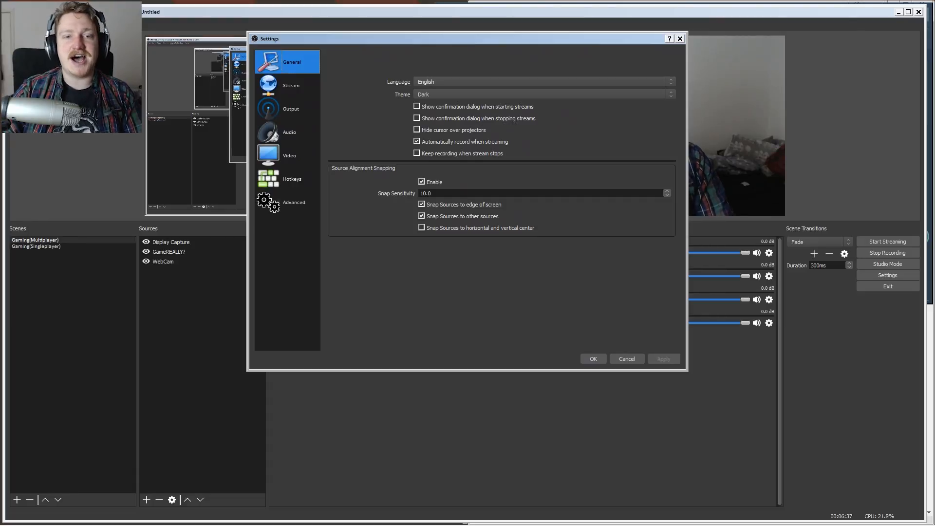
left_click(287, 132)
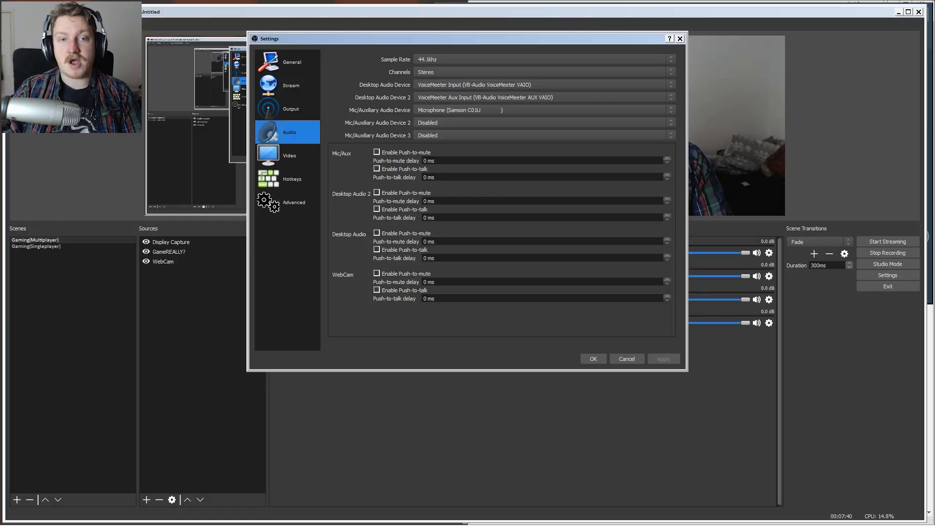
Step: Review the names and bitrates of the four audio tracks in the advanced output settings and accept the settings
left_click(290, 109)
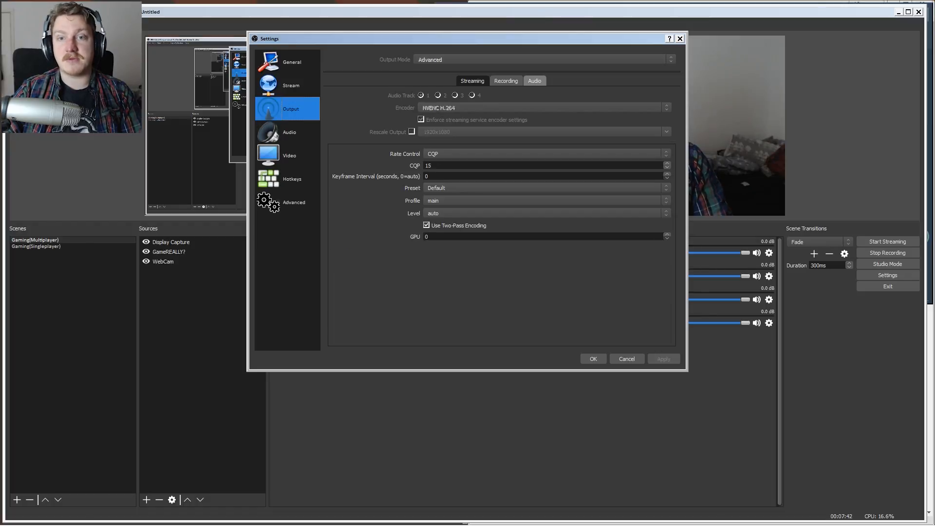
left_click(534, 81)
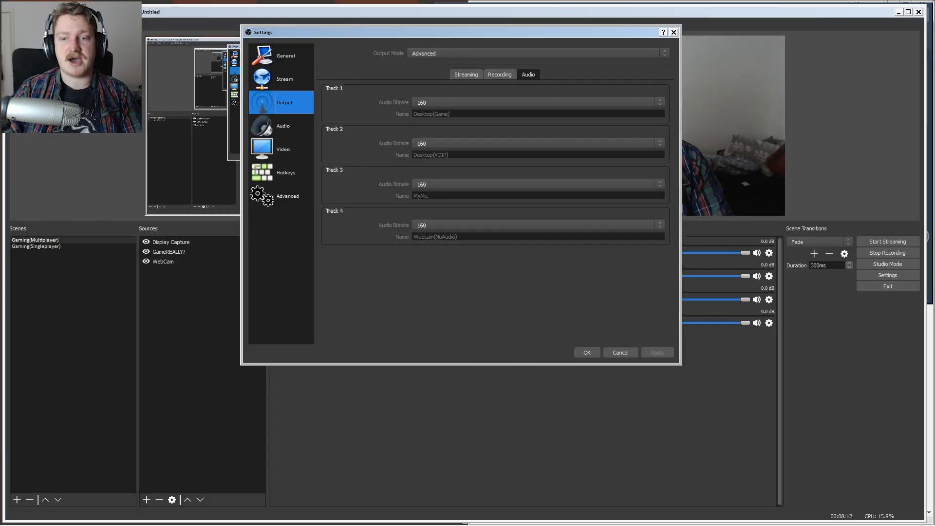
left_click(586, 353)
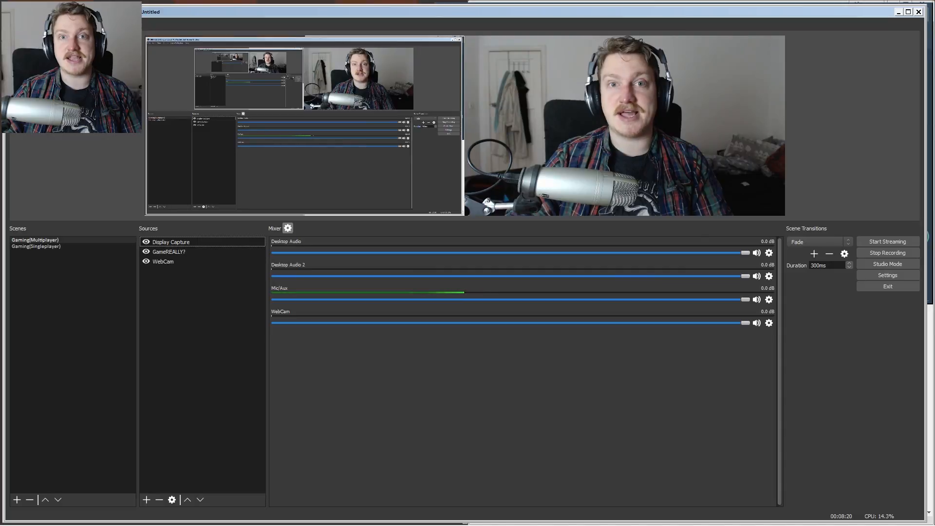
Step: Check which recording track each audio source is assigned to in Advanced Audio Properties, and close the dialog
left_click(288, 227)
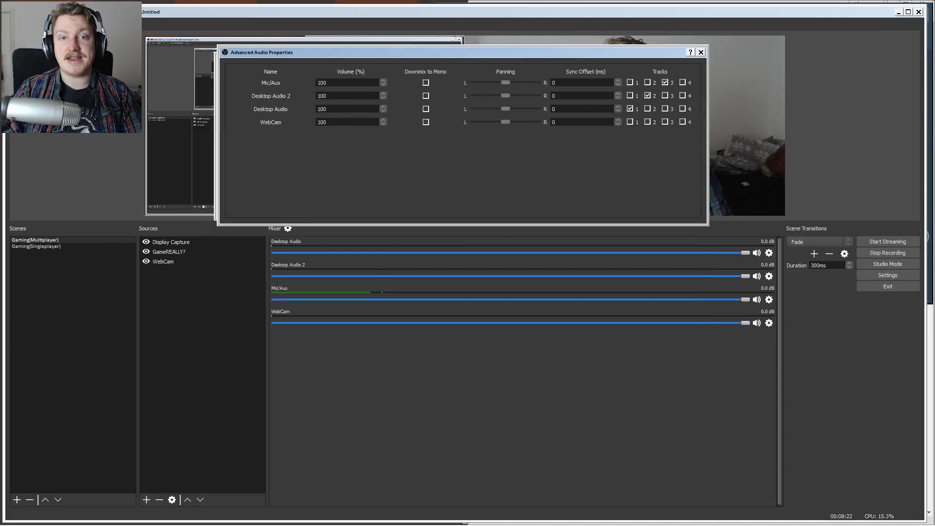
left_click_drag(463, 52, 453, 52)
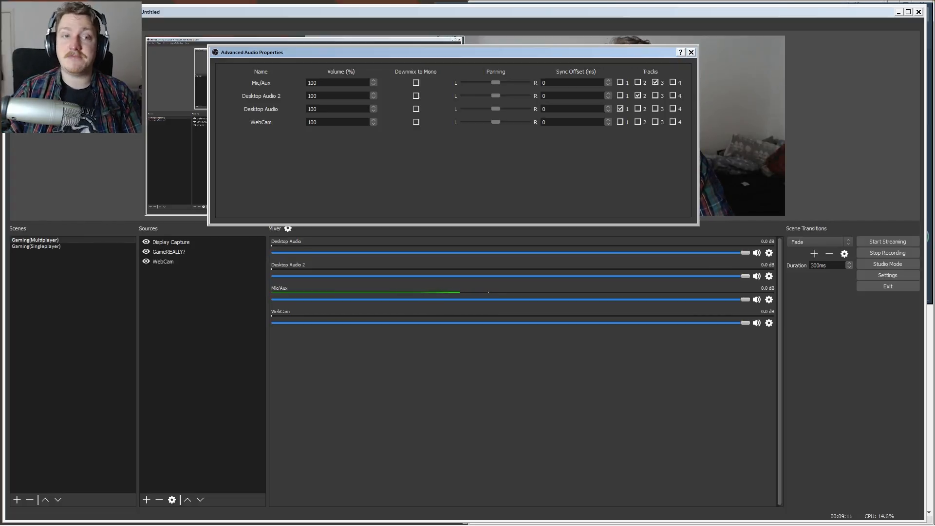
left_click(691, 52)
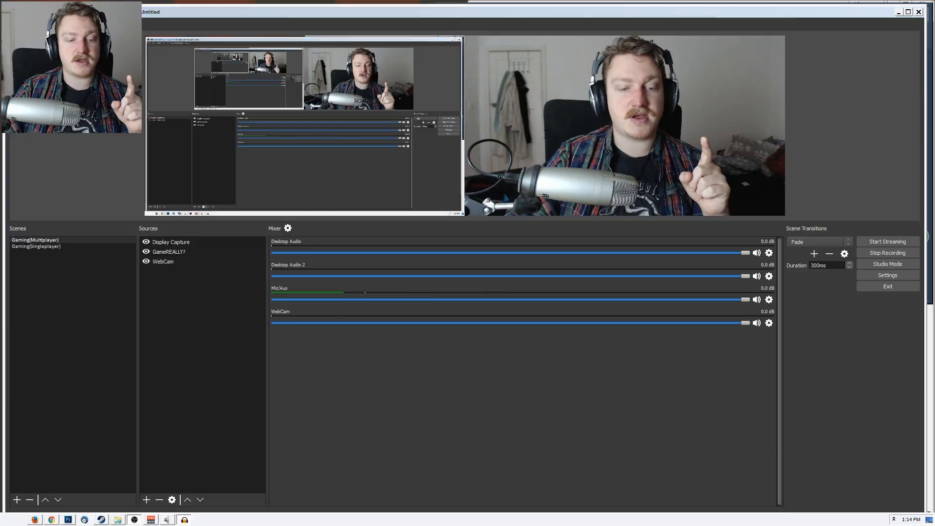
Step: Switch to Audacity and set its playback device to VoiceMeeter Aux Input
left_click(184, 519)
left_click_drag(608, 342, 361, 299)
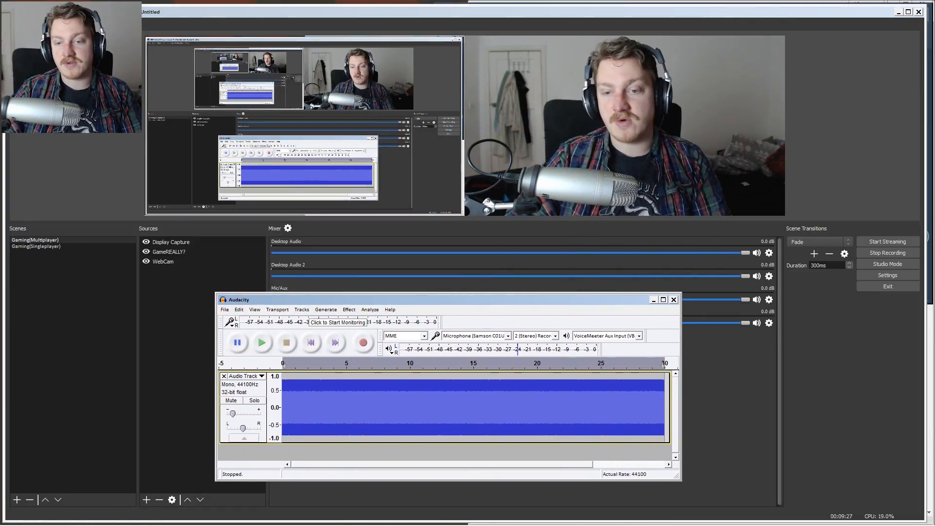
left_click(639, 335)
left_click(606, 362)
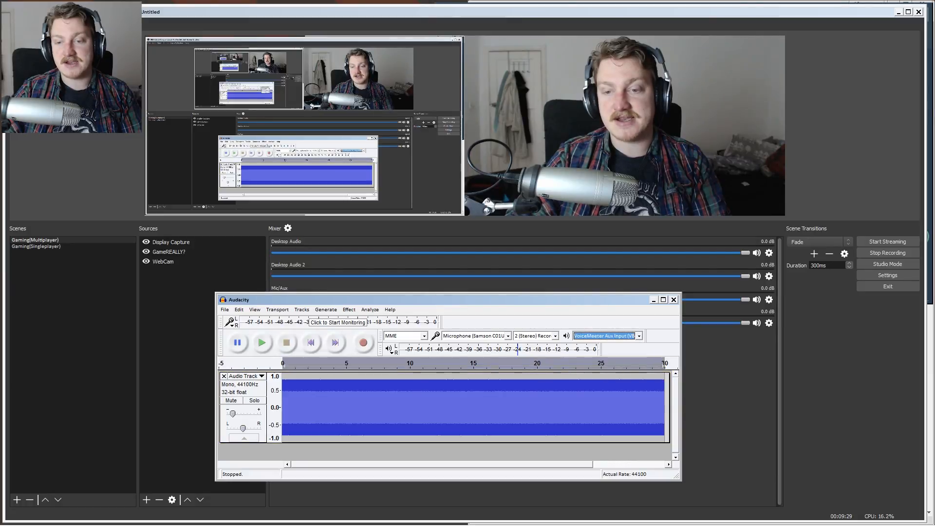
Step: Bring up the Chrome window with YouTube and arrange Audacity beside it, below the OBS mixer
left_click_drag(361, 300, 382, 336)
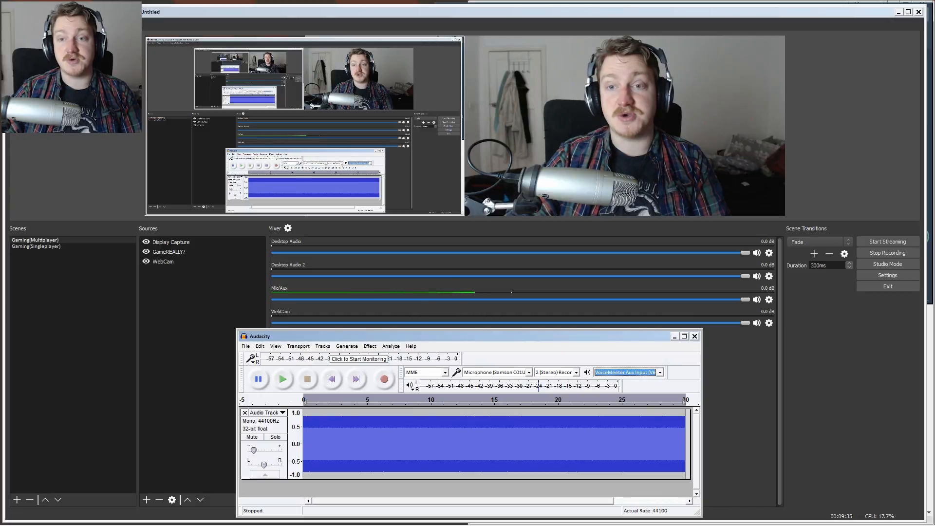
mouse_move(244, 525)
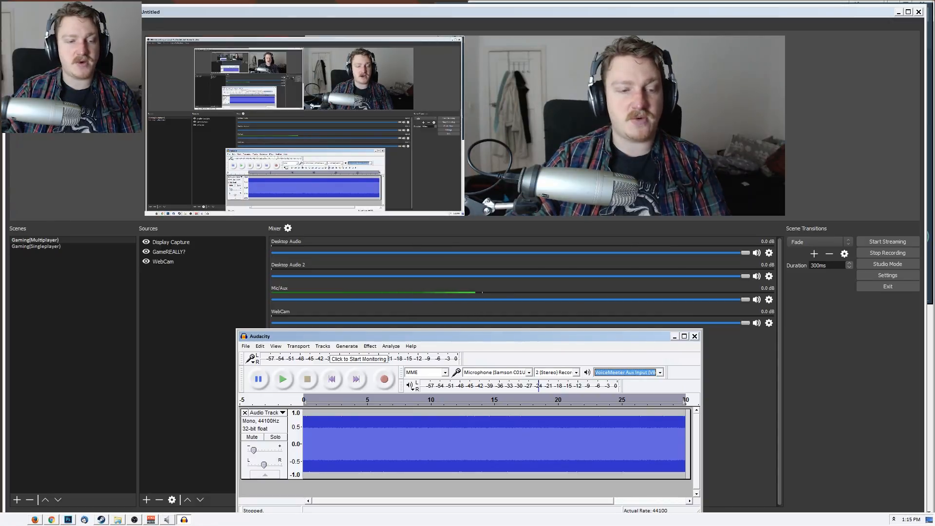
left_click(52, 520)
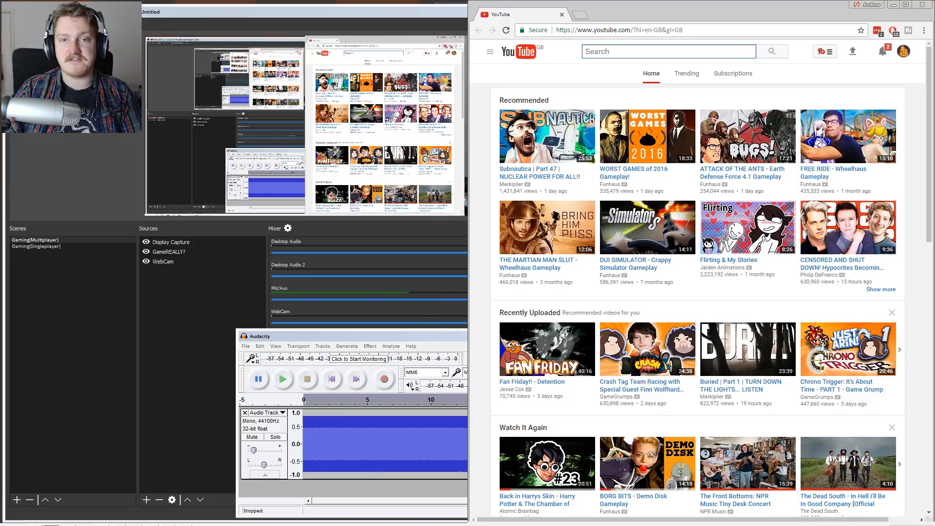
left_click_drag(351, 335, 123, 343)
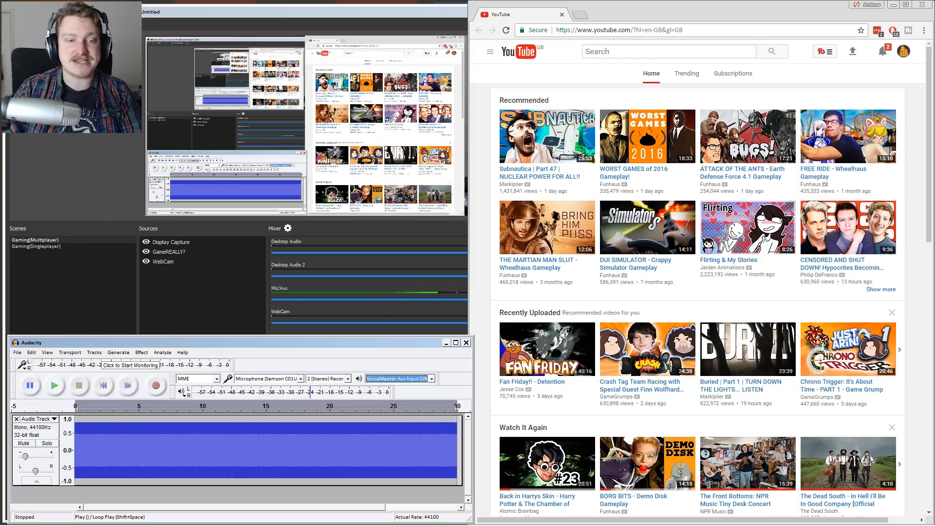
Step: Test the Audacity track alone and together with the YouTube video "Subnautica | Part 47 | NUCLEAR POWER FOR ALL!!", and stop both playbacks
left_click(54, 385)
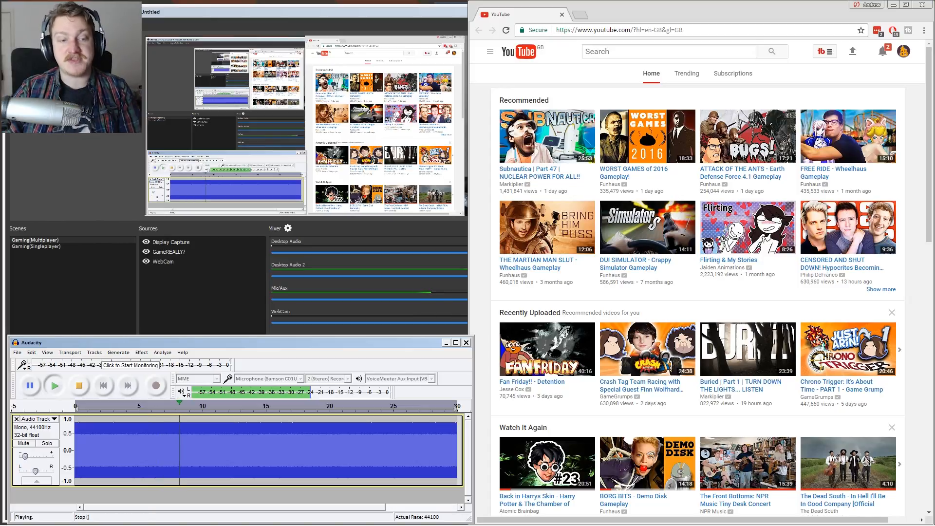
left_click(79, 385)
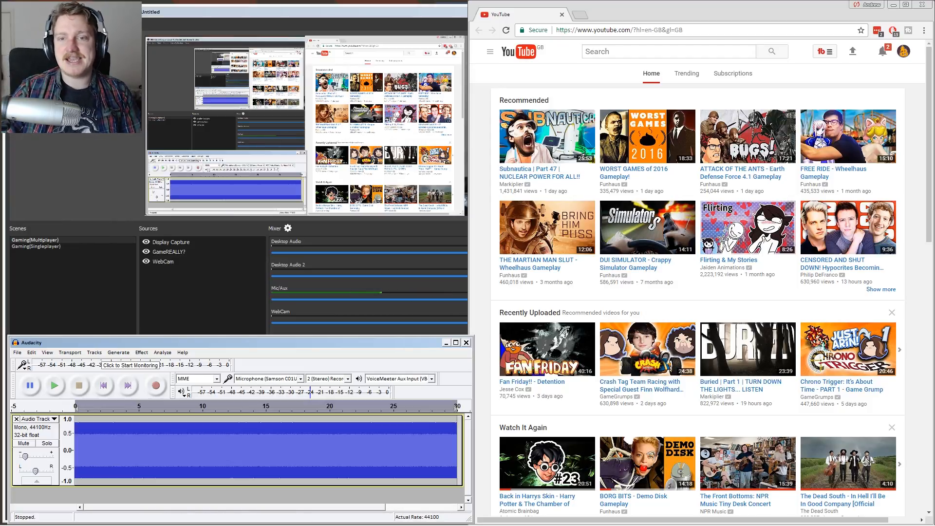
left_click(546, 136)
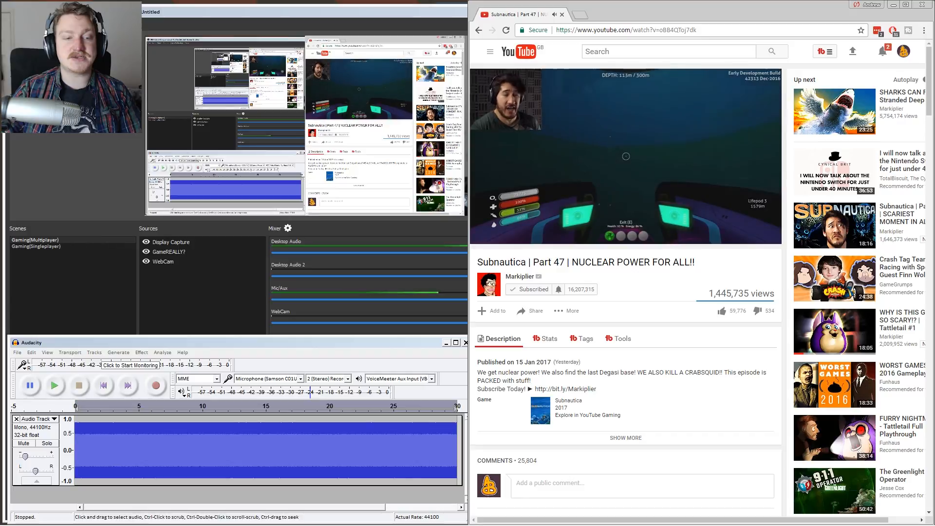
left_click(54, 385)
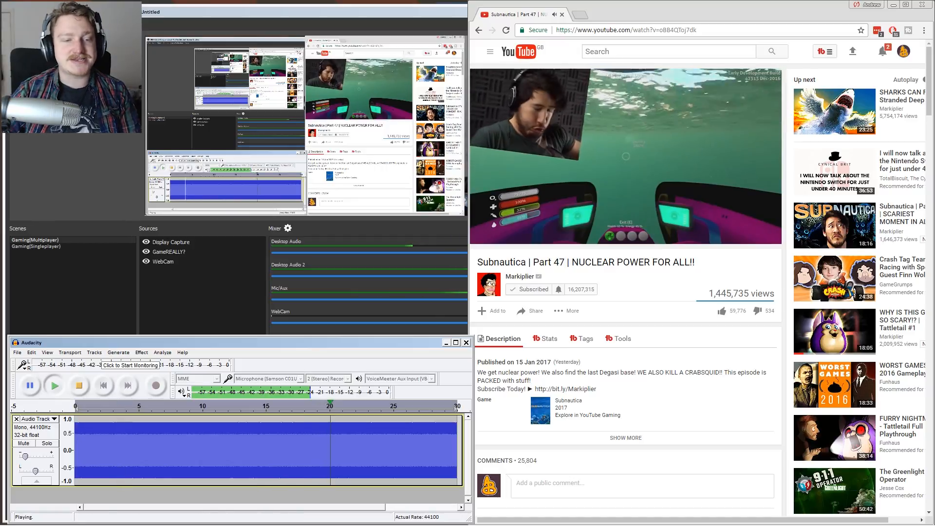
key("space")
left_click(626, 156)
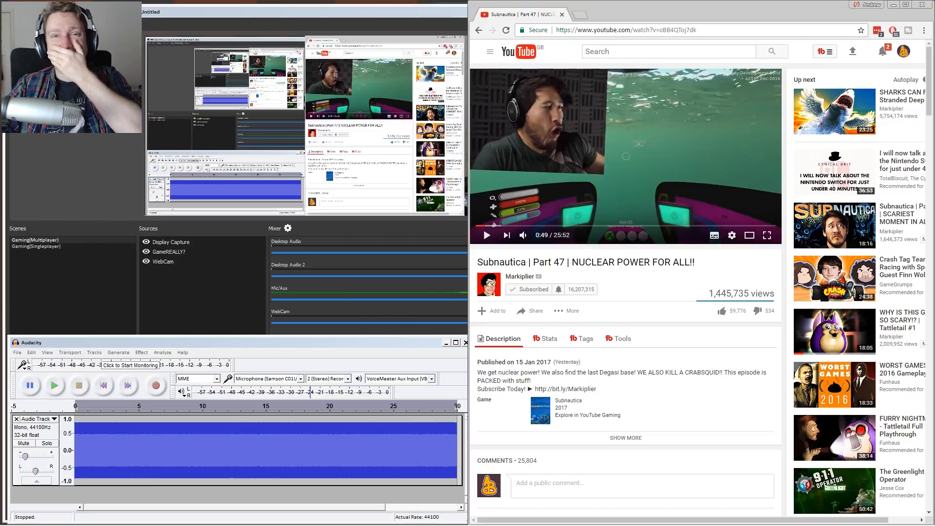
Step: Switch to VoiceMeeter Banana and move its window to the middle of the screen, over the other windows
mouse_move(467, 524)
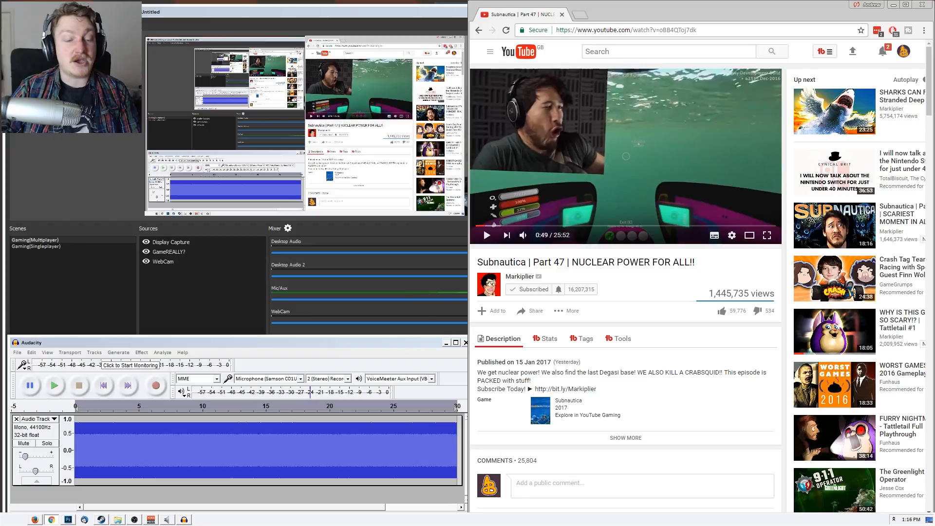
left_click(151, 519)
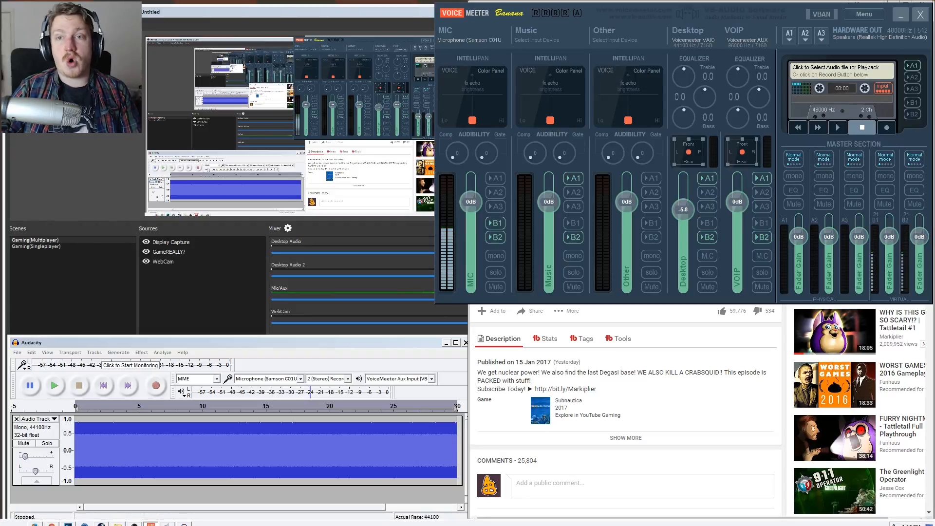
left_click_drag(633, 14, 407, 89)
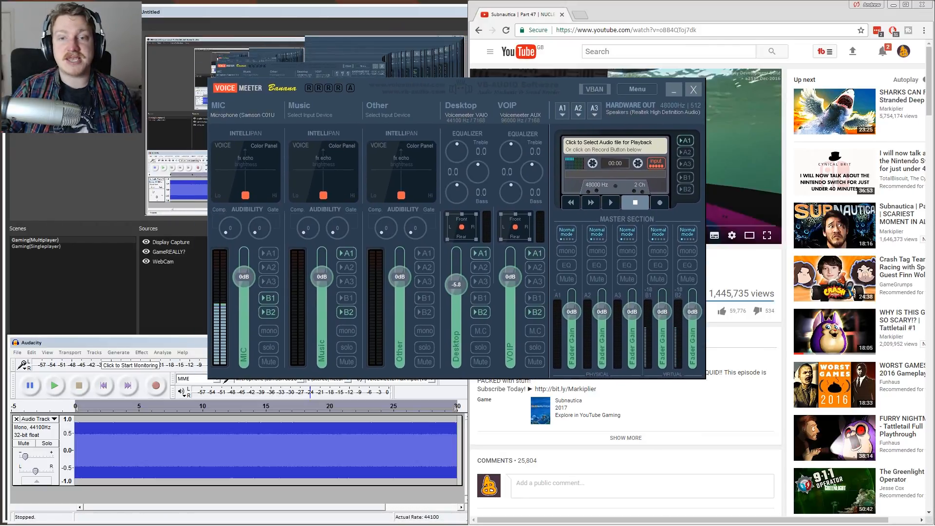